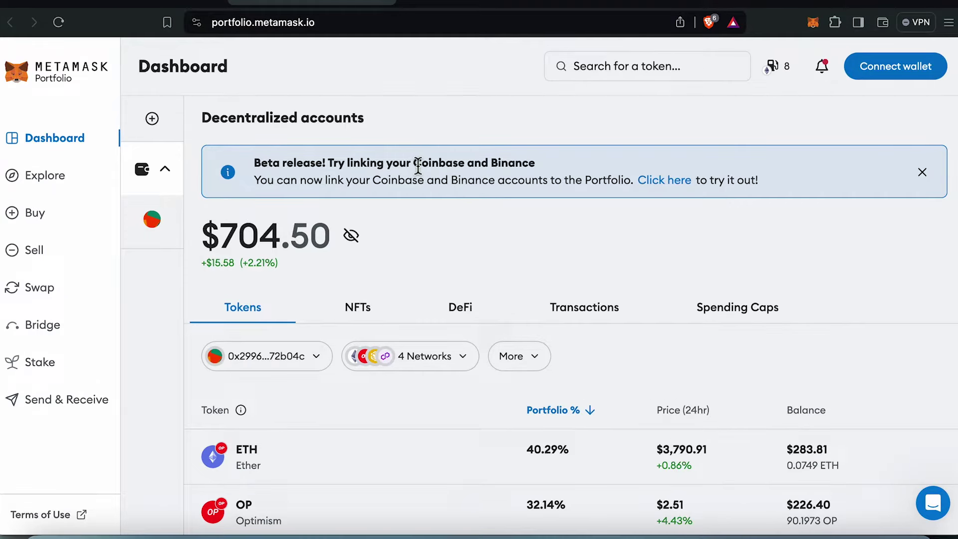
Step: Review the MetaMask account list and switch the wallet's network to OP Mainnet
drag(418, 166, 538, 177)
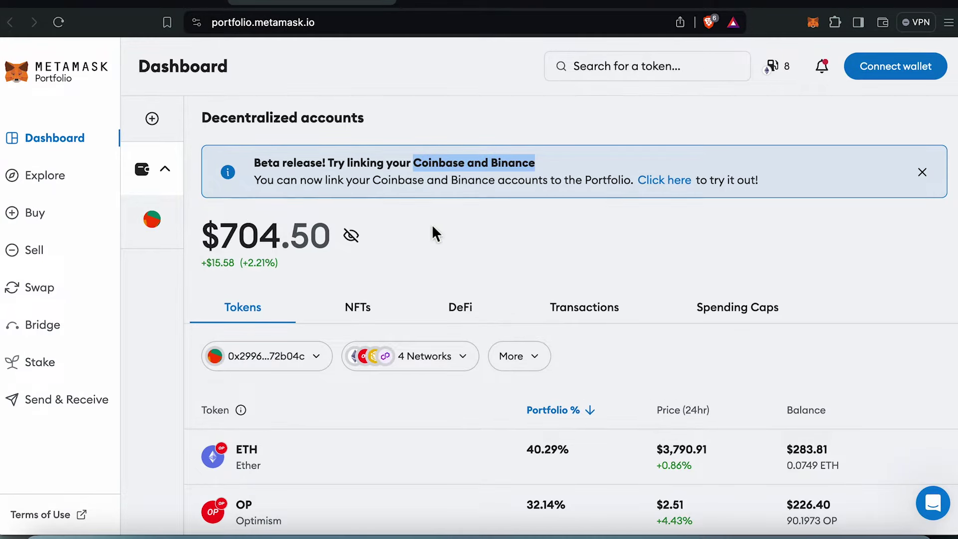
click(498, 251)
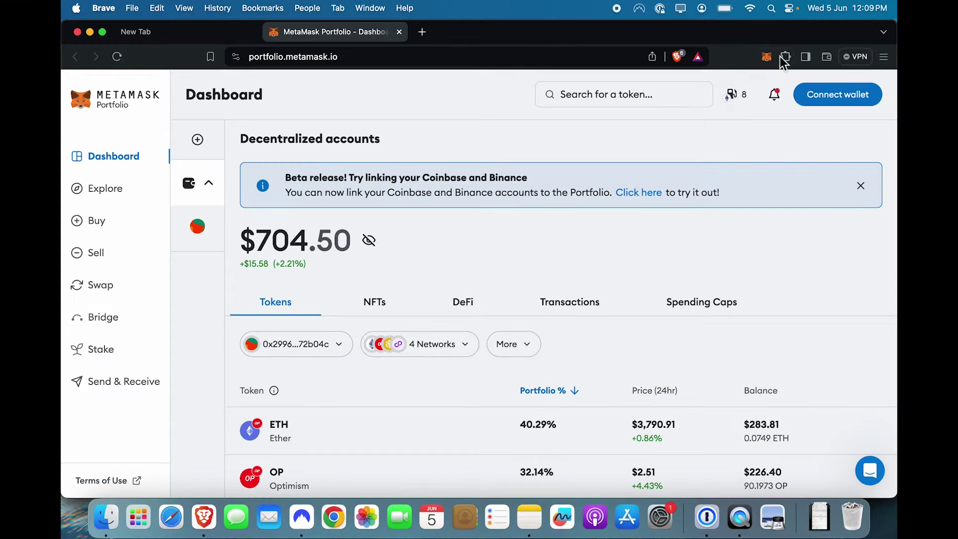
click(813, 22)
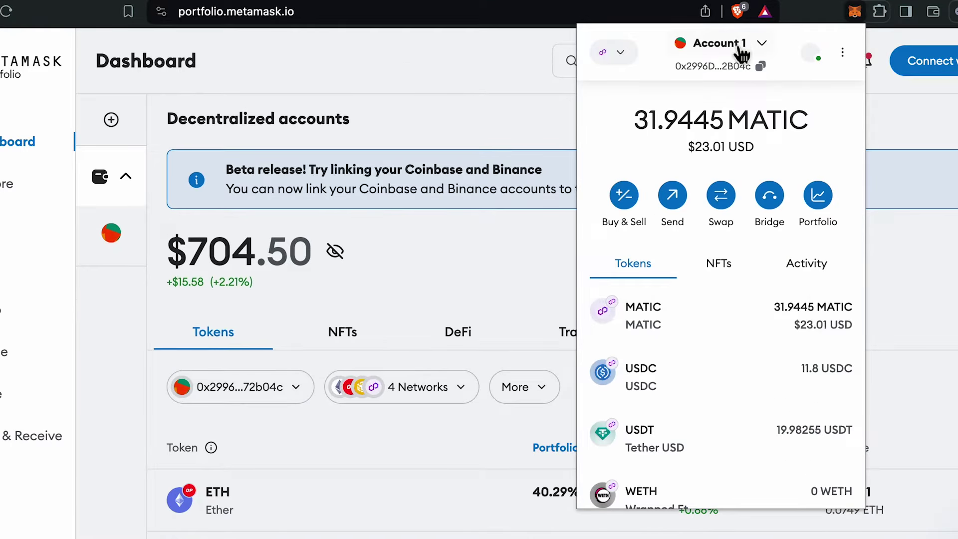
click(742, 50)
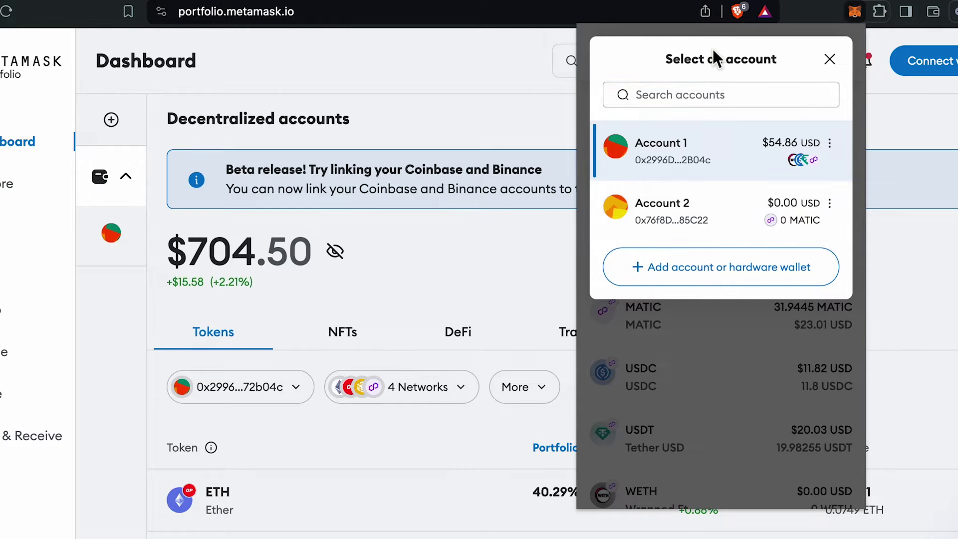
click(829, 60)
click(618, 51)
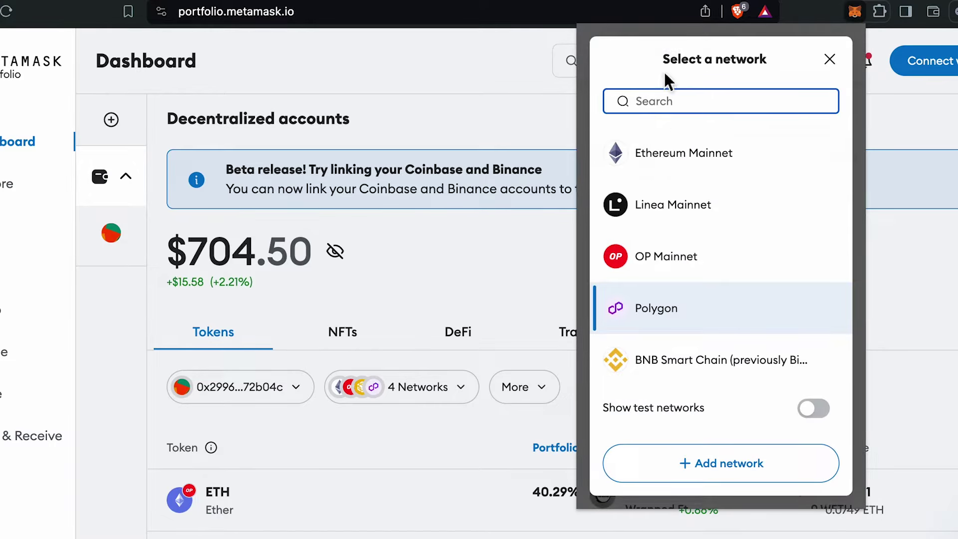
click(663, 260)
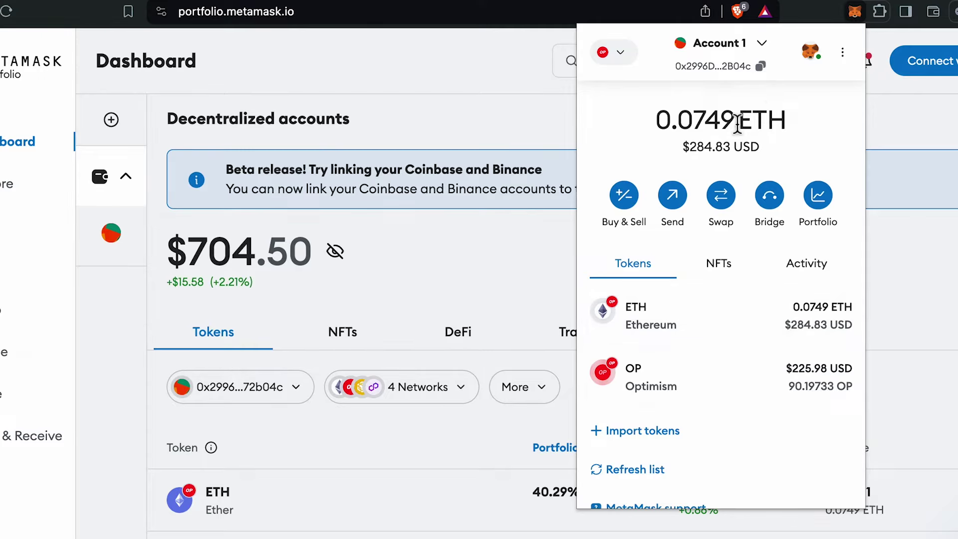
Step: Open the Add a network page, then switch the wallet to Ethereum Mainnet from Portfolio
click(619, 53)
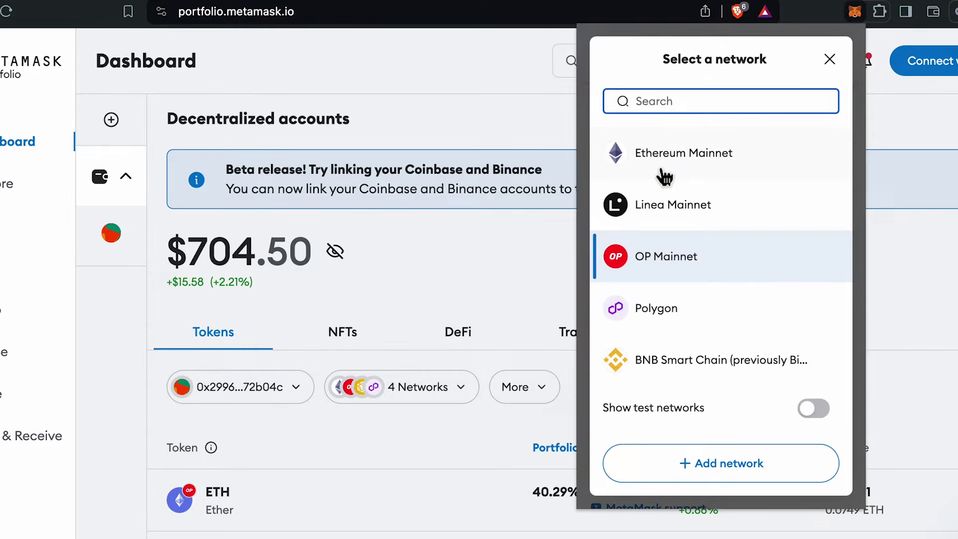
click(684, 472)
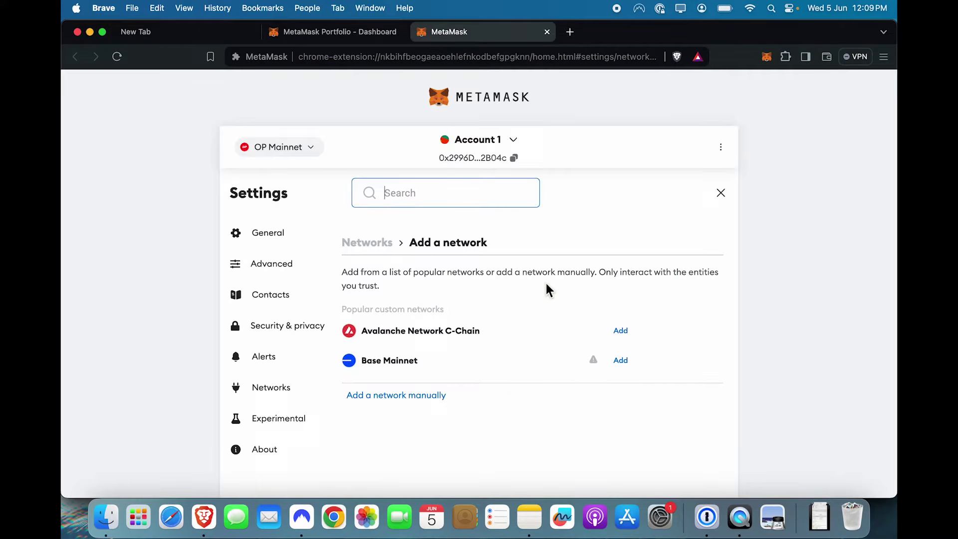
click(362, 33)
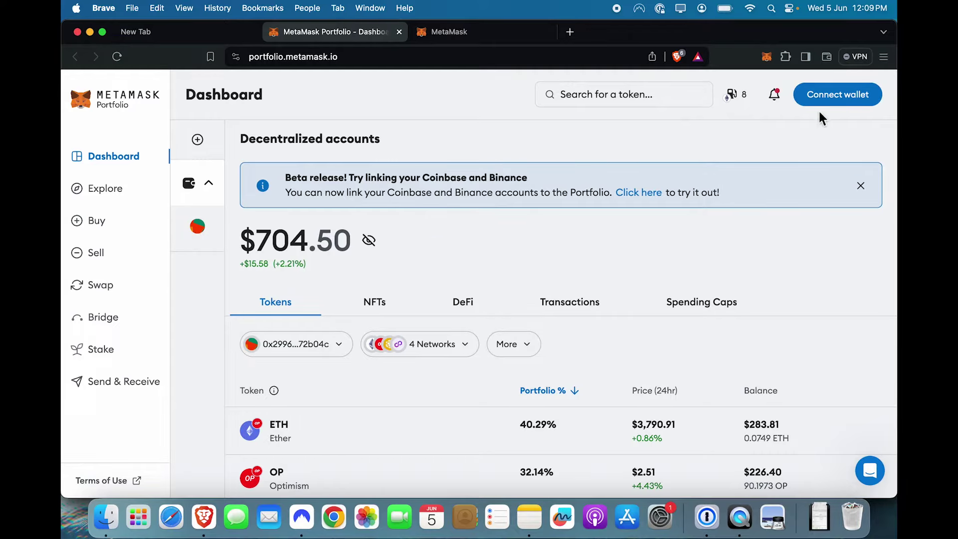
click(768, 61)
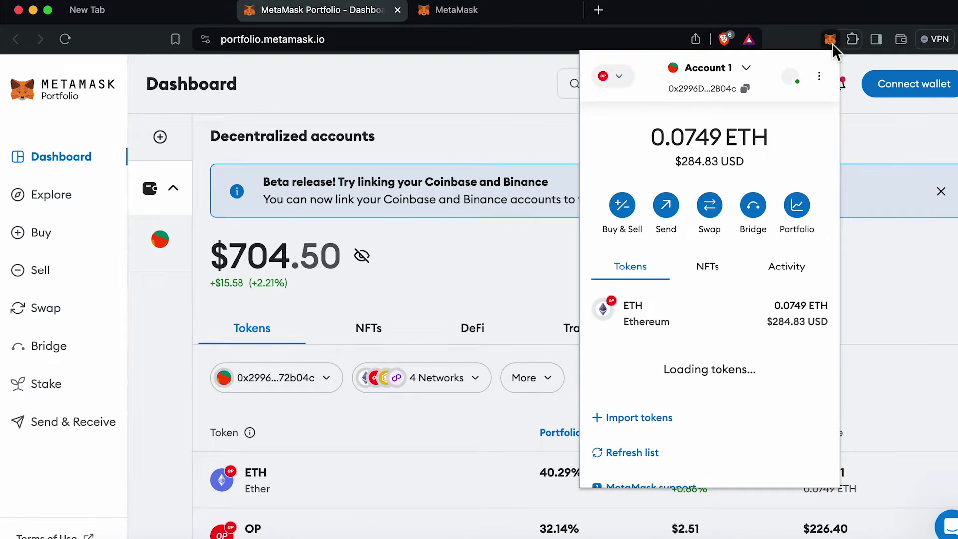
click(614, 76)
click(652, 165)
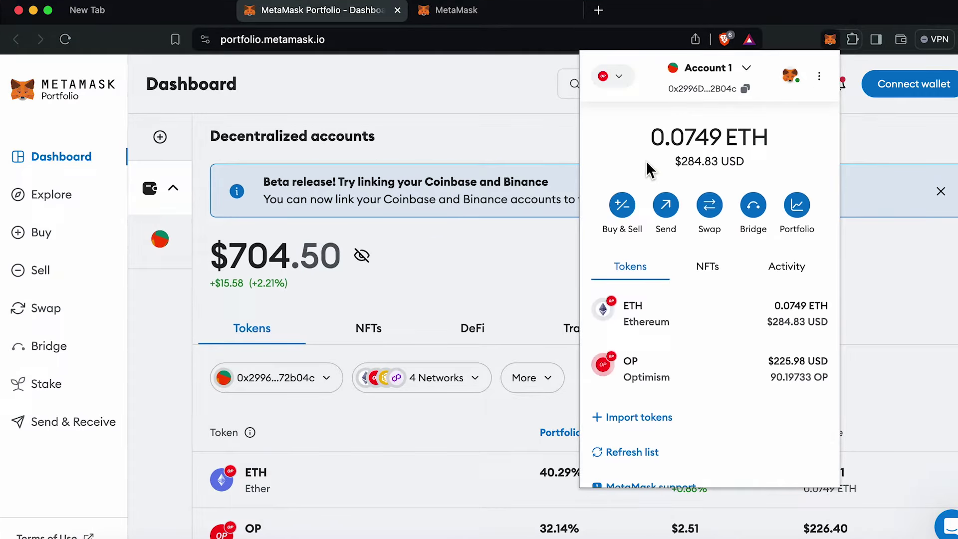
click(473, 169)
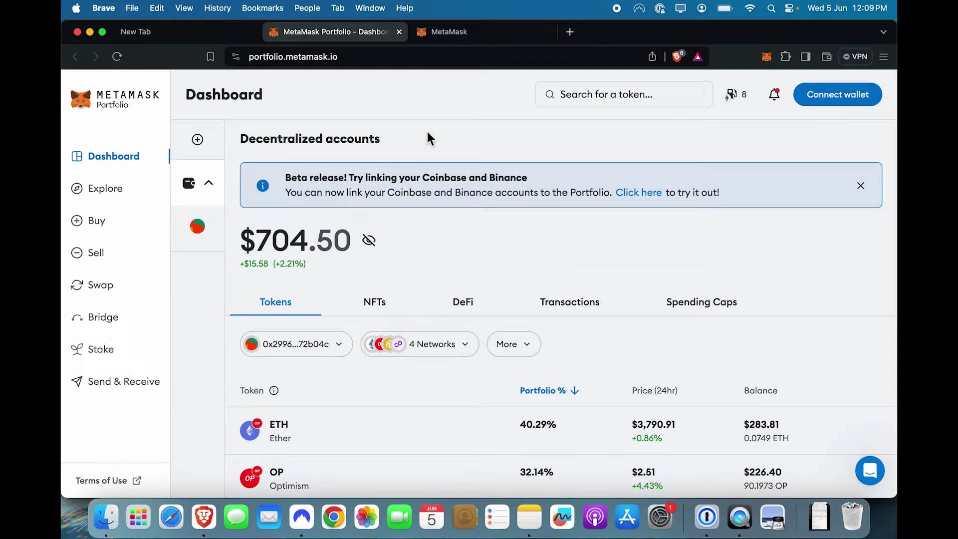
Step: Search 'ERC-20' in a new tab and open Investopedia's ERC-20 tokens article, highlighting its title
click(445, 34)
key(super+t)
text(ER)
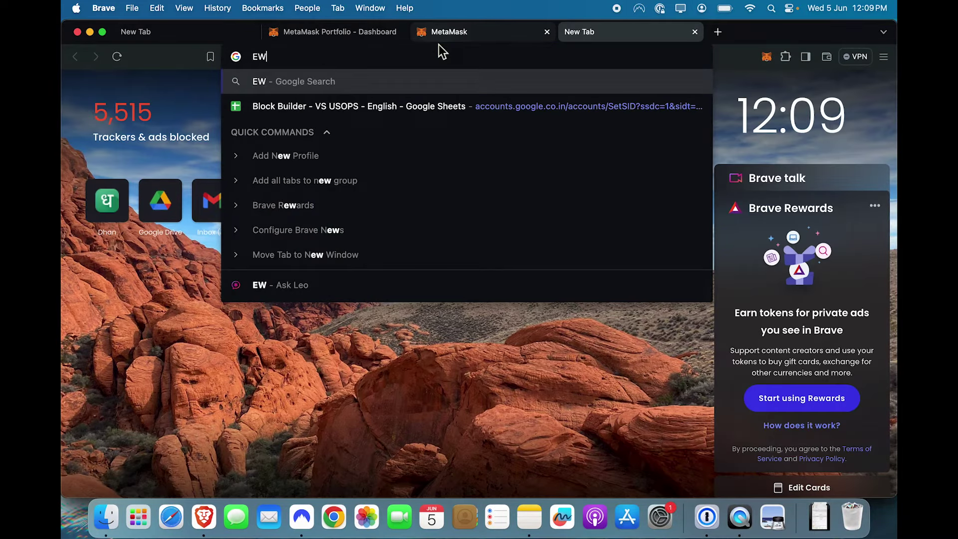
text(C-20)
key(Return)
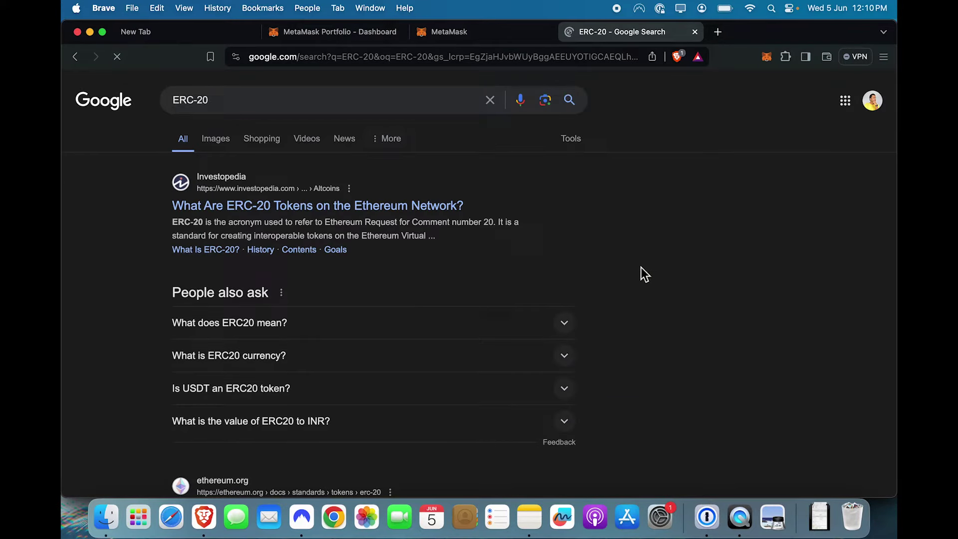
click(289, 206)
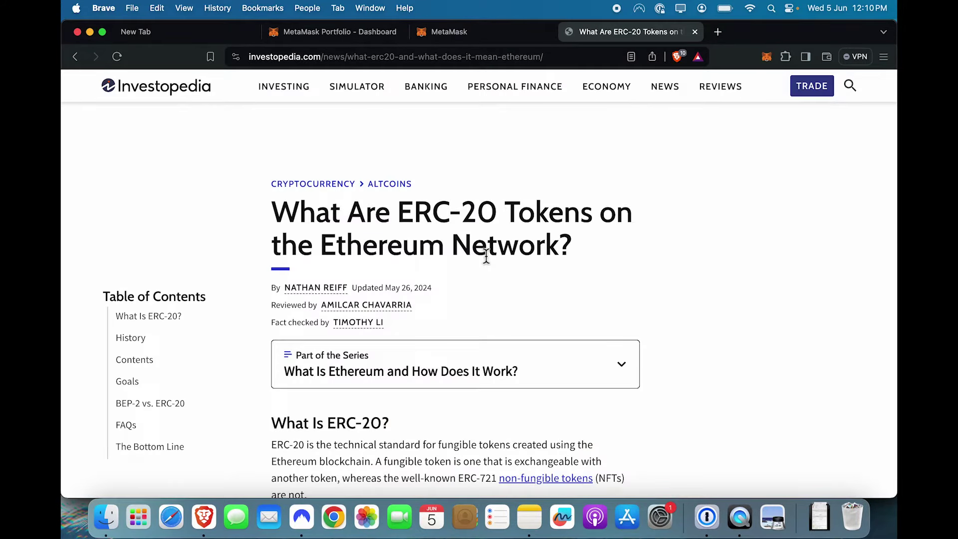
scroll(691, 349, down, 3)
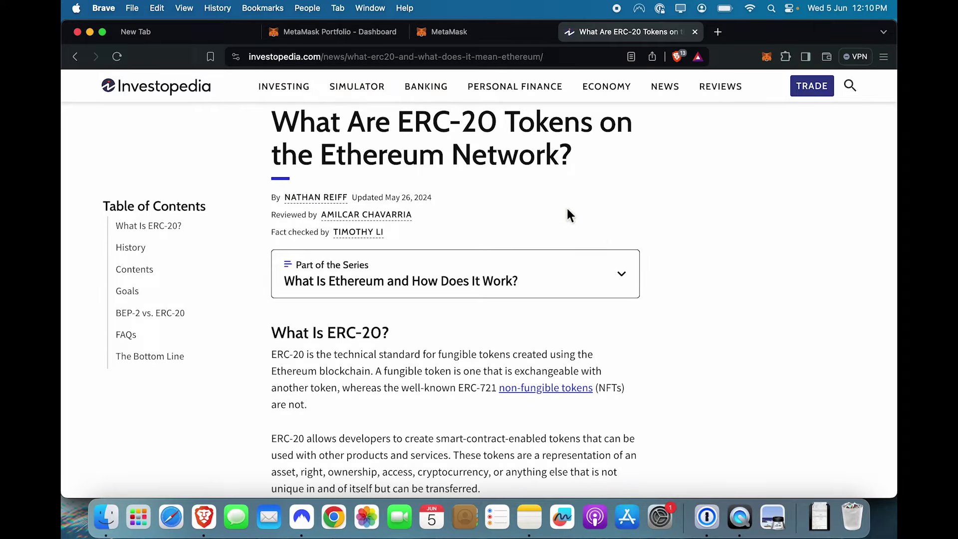
drag(397, 124, 588, 171)
Step: Scroll through the Ethereum Mainnet network dropdown in MetaMask settings, then go back to Portfolio
click(585, 160)
click(472, 32)
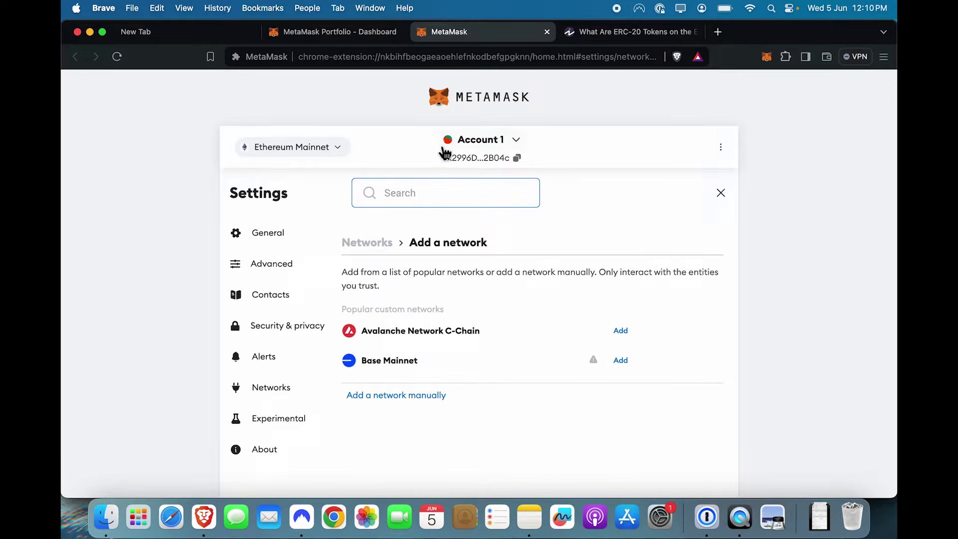
click(330, 148)
scroll(479, 353, down, 3)
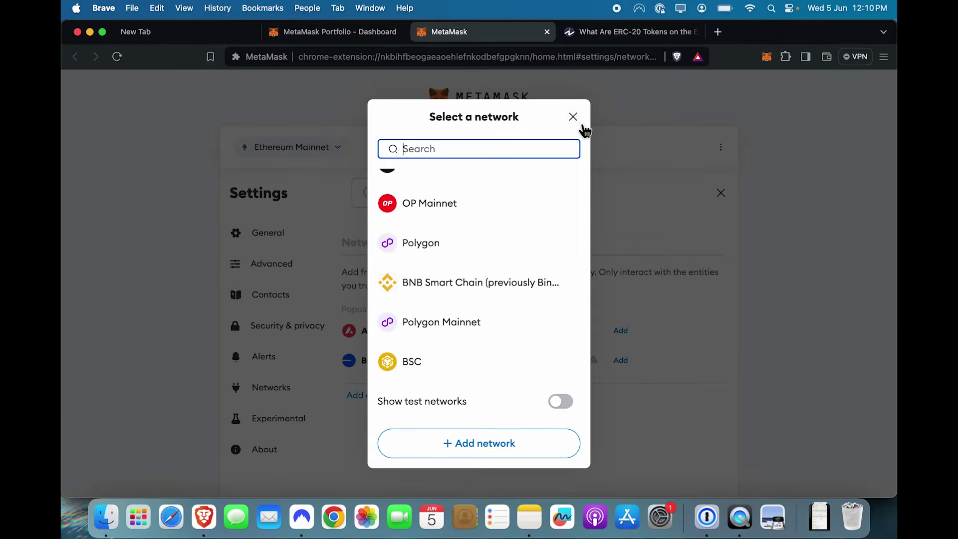
click(588, 110)
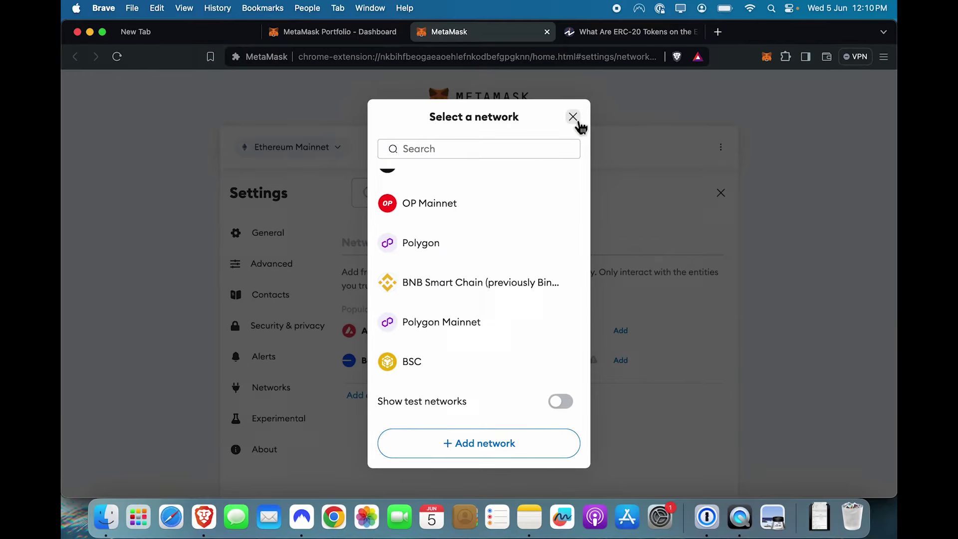
click(573, 117)
click(331, 34)
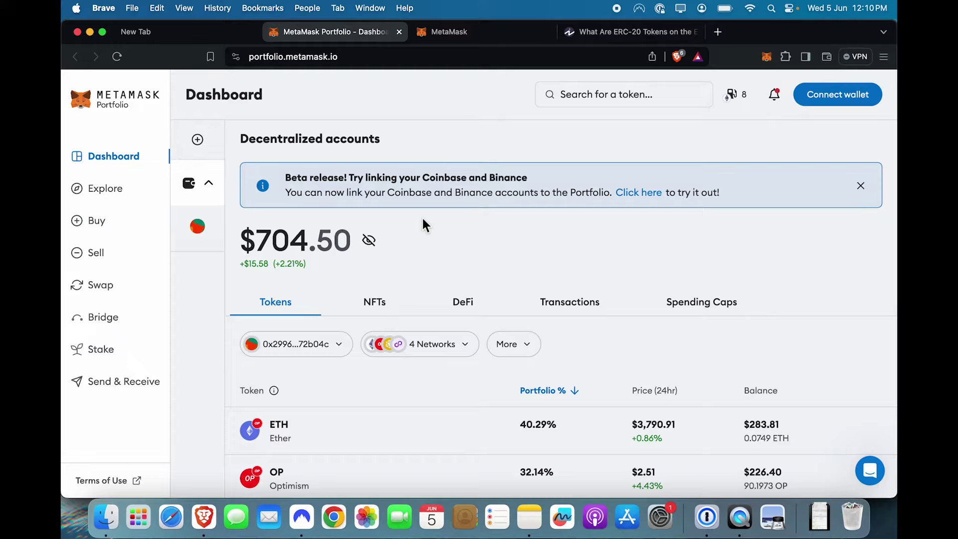
Step: Search Import tokens for 'wbt' (Wrapped BTC) and close the dialog without importing
click(767, 56)
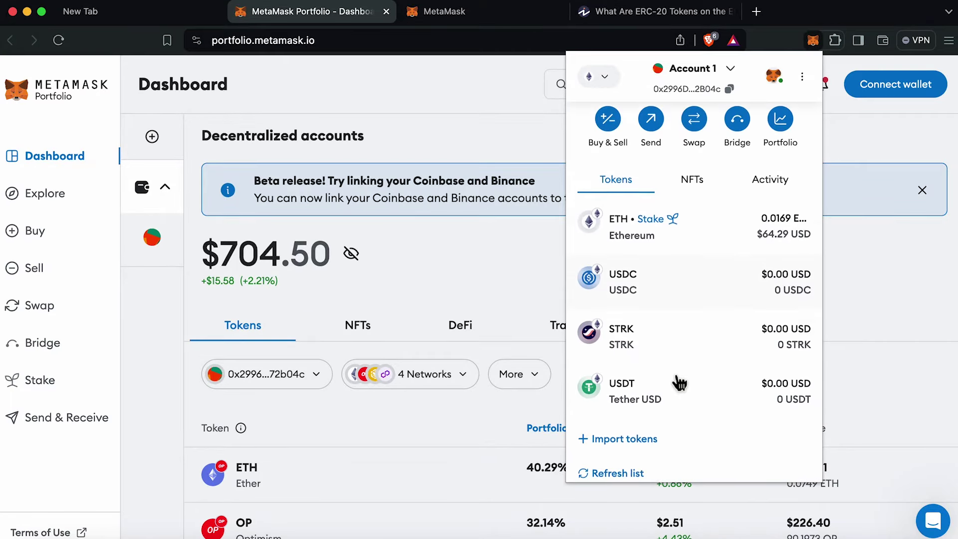
scroll(679, 383, down, 2)
click(640, 387)
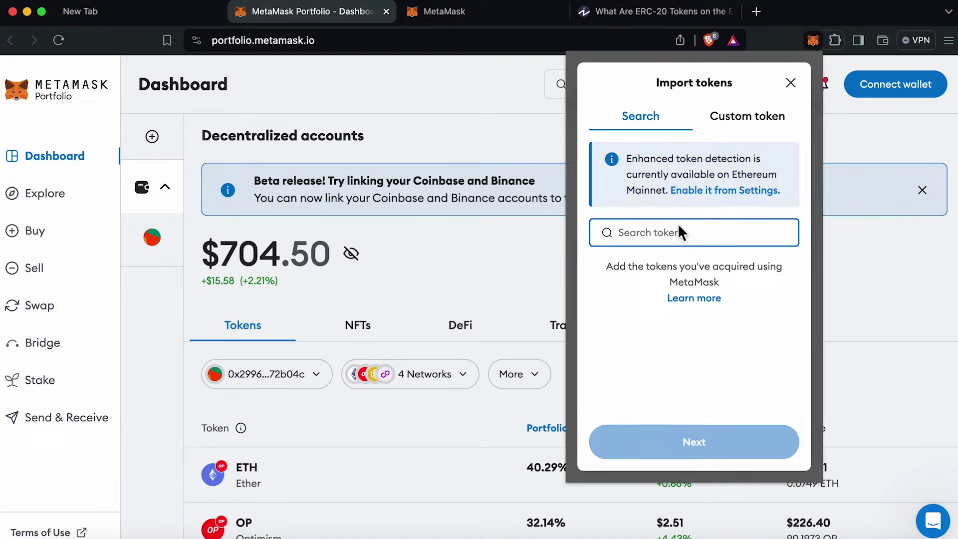
text(wbt)
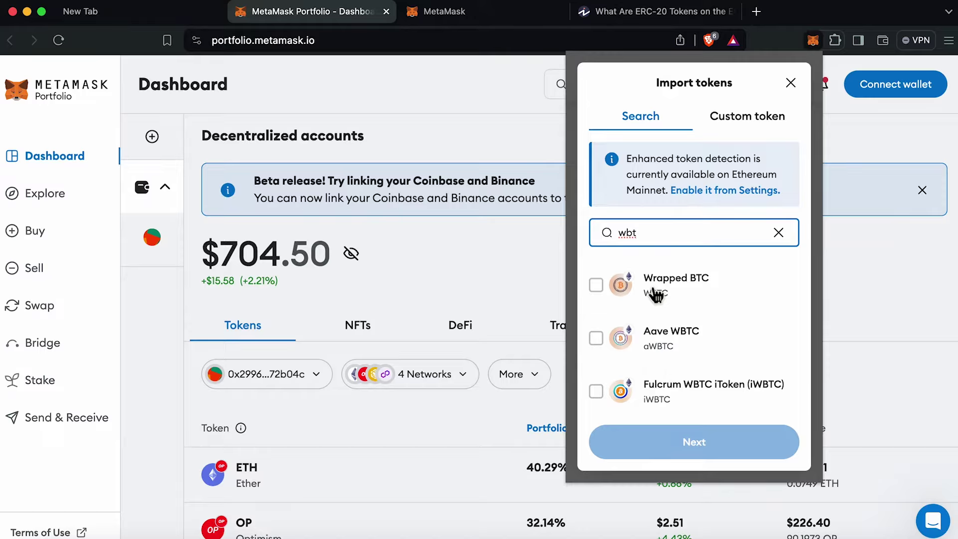
click(791, 83)
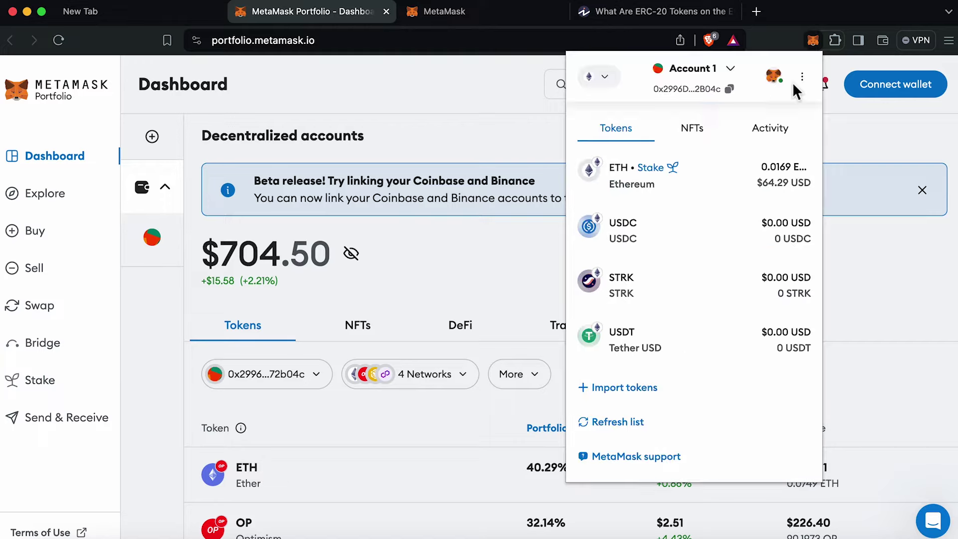
Step: Close MetaMask, scroll through the phantom.app homepage, and choose Phantom's download for Brave
click(813, 40)
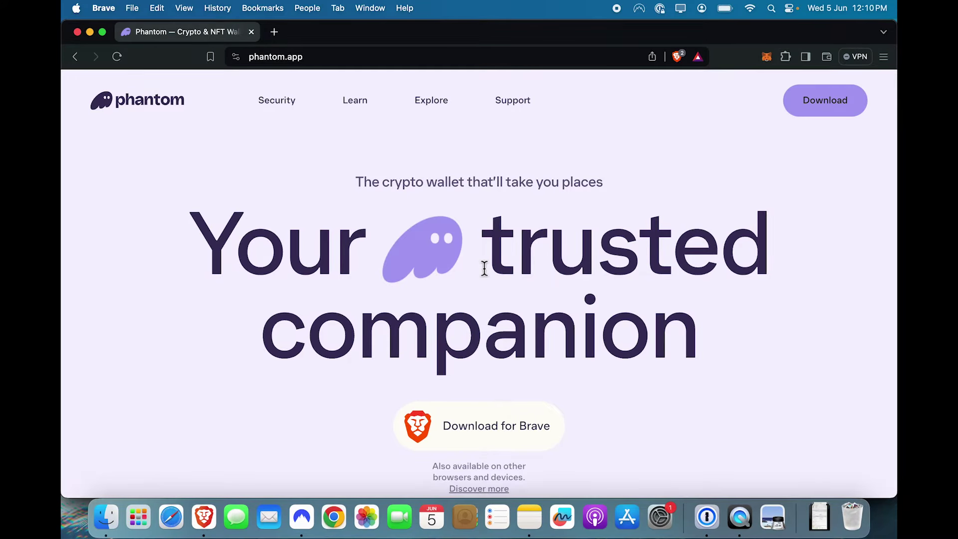
scroll(793, 339, down, 1)
scroll(793, 340, down, 15)
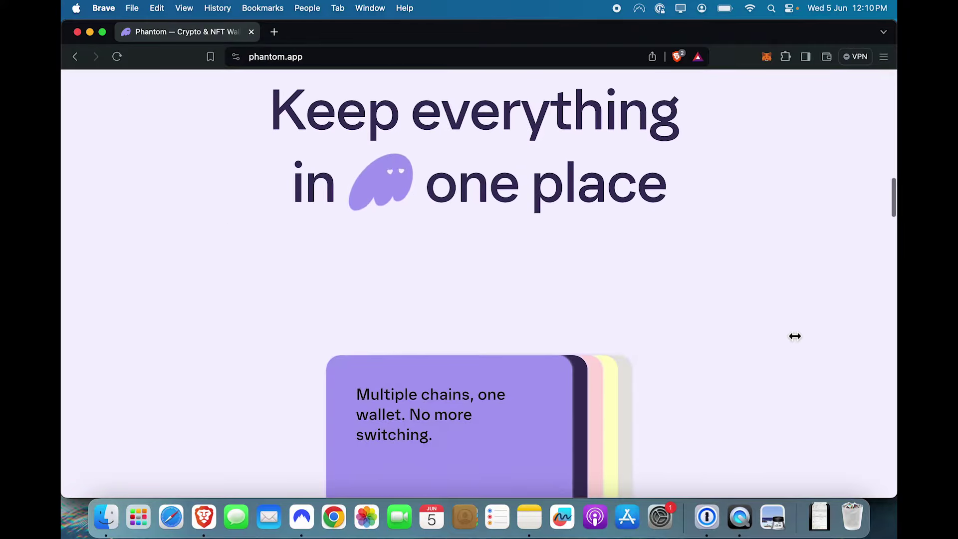
scroll(793, 336, down, 10)
scroll(793, 337, up, 20)
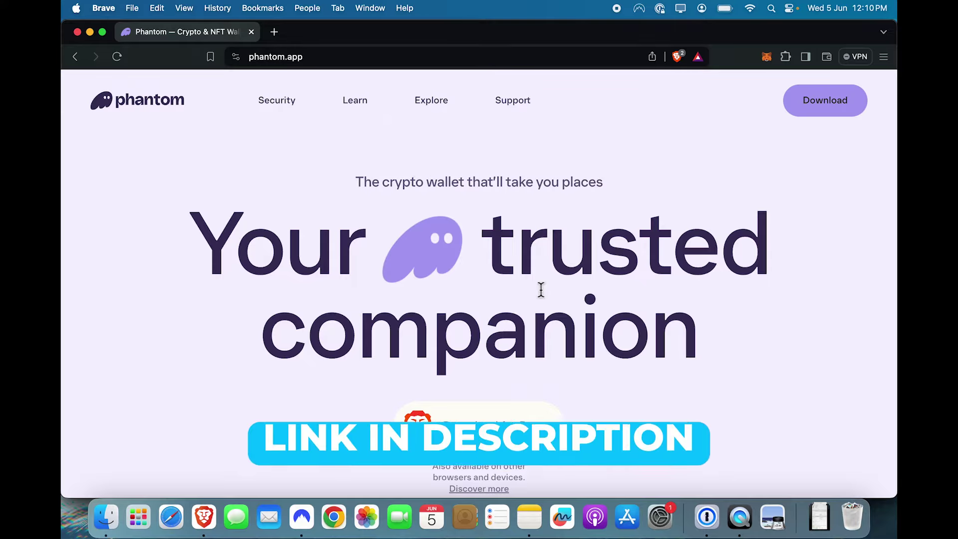
click(503, 402)
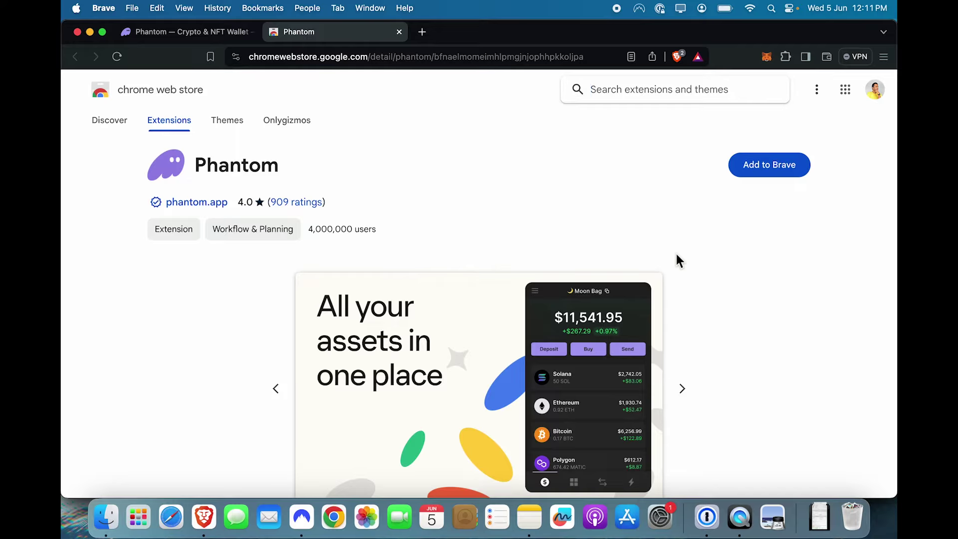
Step: Add Phantom to Brave from the Chrome Web Store and confirm the extension install
click(776, 167)
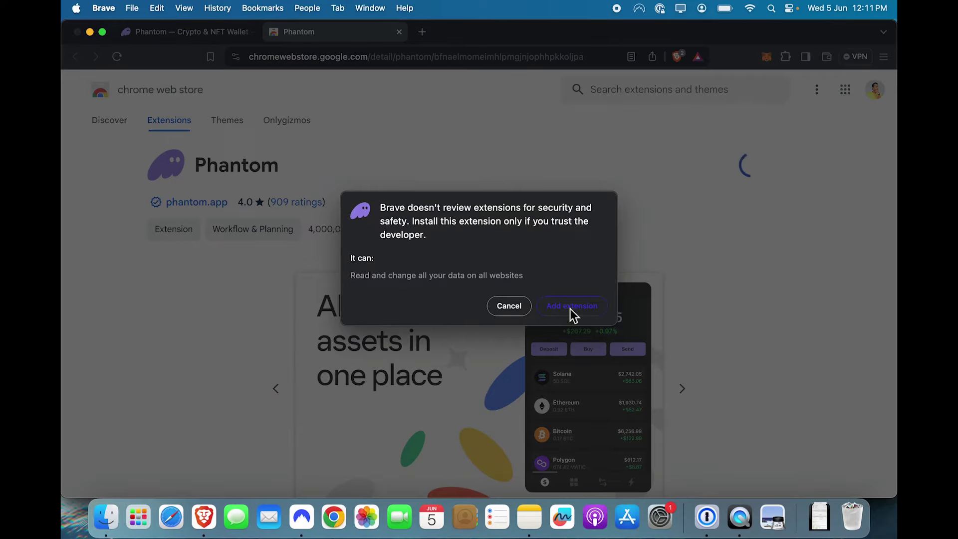
click(571, 306)
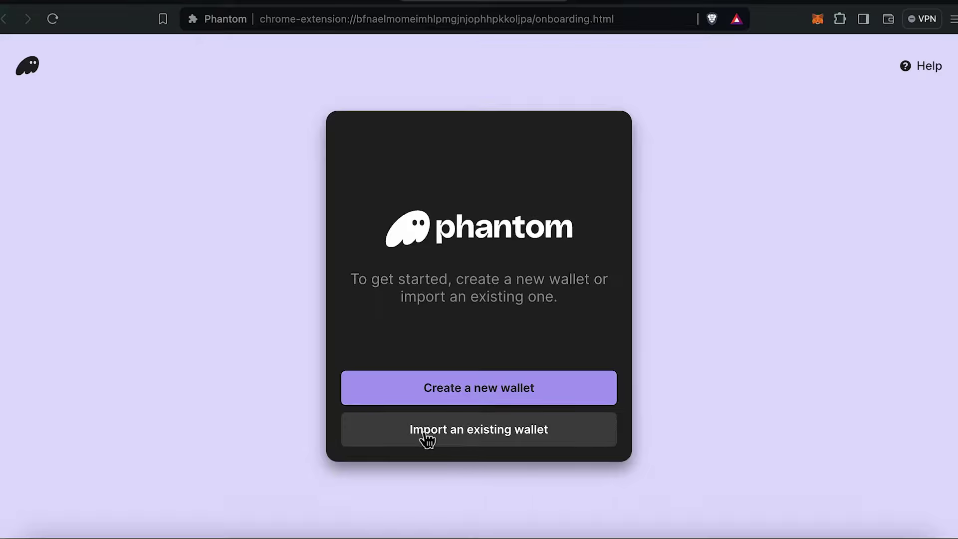
Step: Pin Phantom to Brave's toolbar from the Extensions menu
click(838, 21)
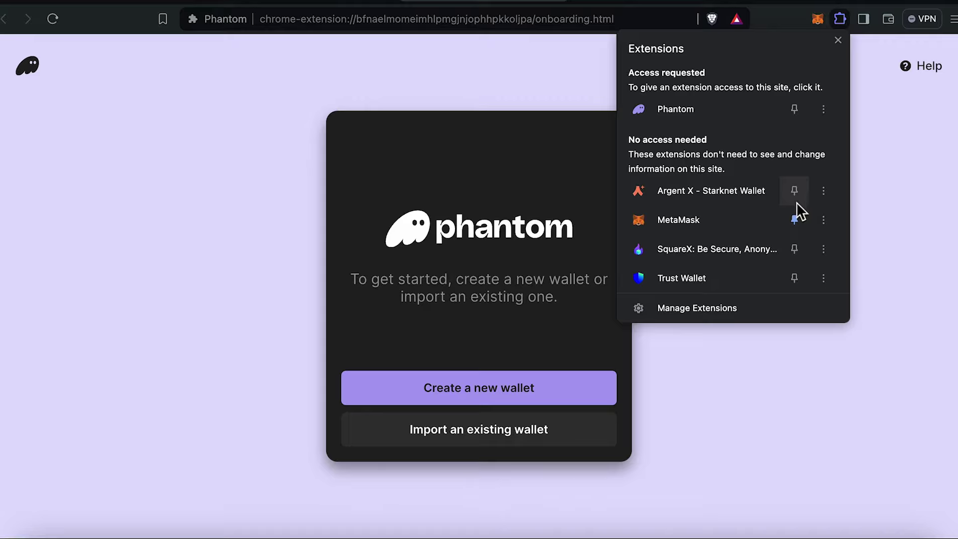
click(794, 110)
click(937, 252)
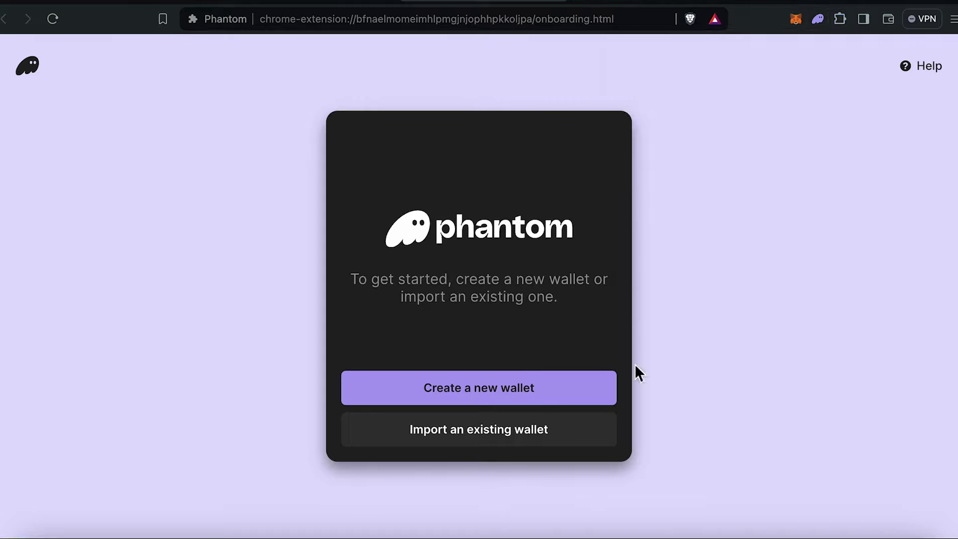
Step: Start a new Phantom wallet, enter its password and accept the Terms of Service
click(477, 399)
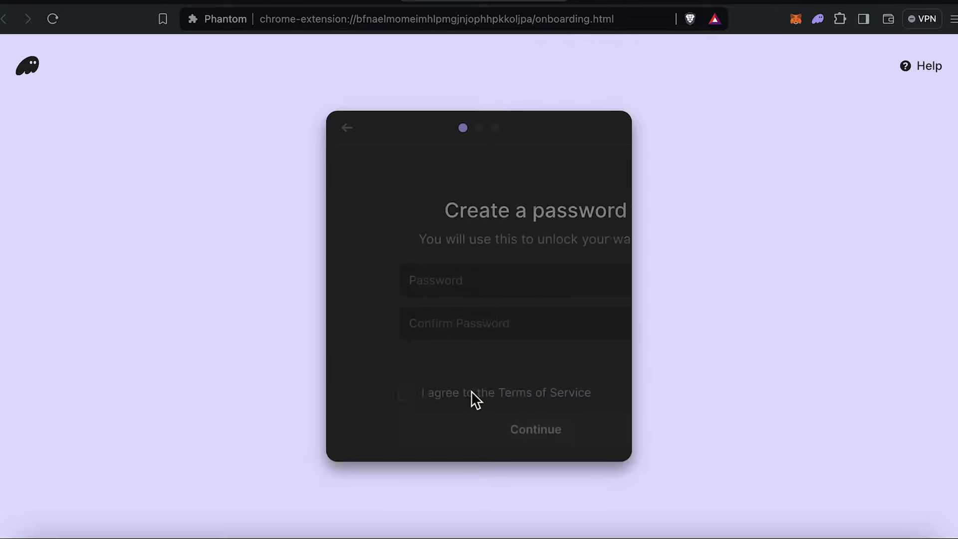
click(481, 285)
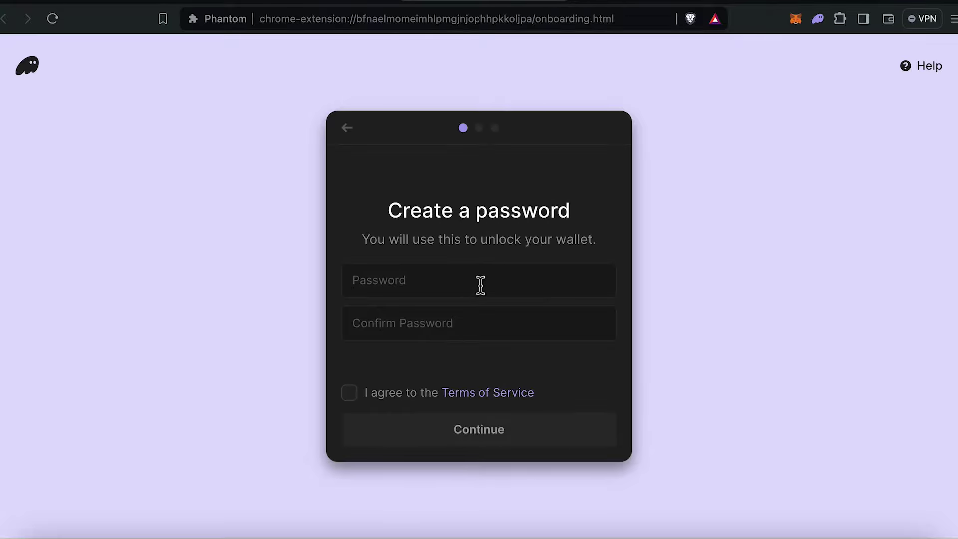
text(••••••••••)
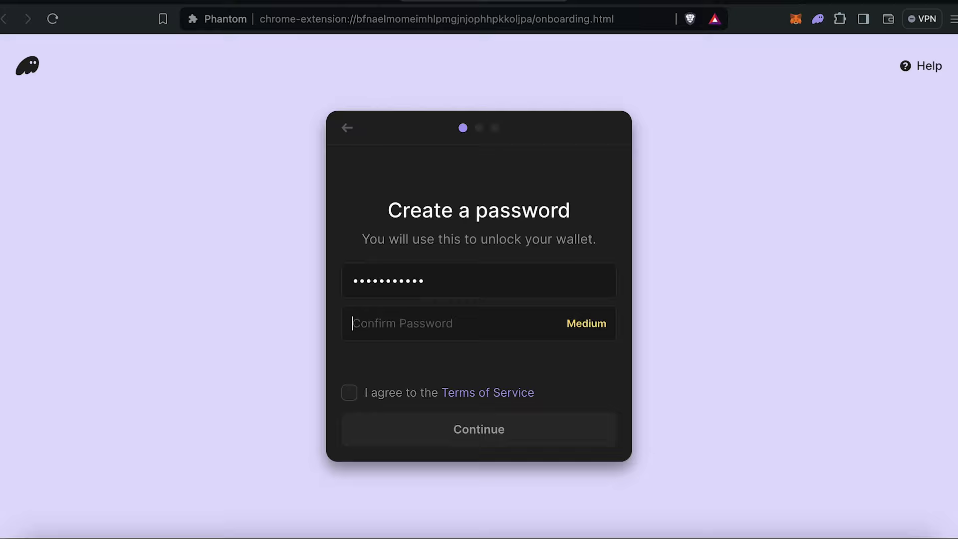
text(•••••••)
key(Tab)
key(space)
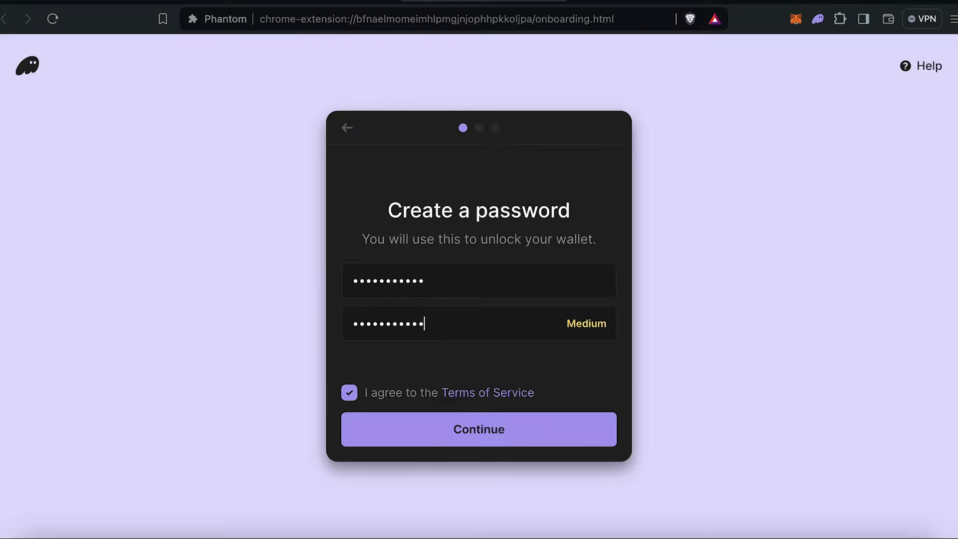
click(532, 442)
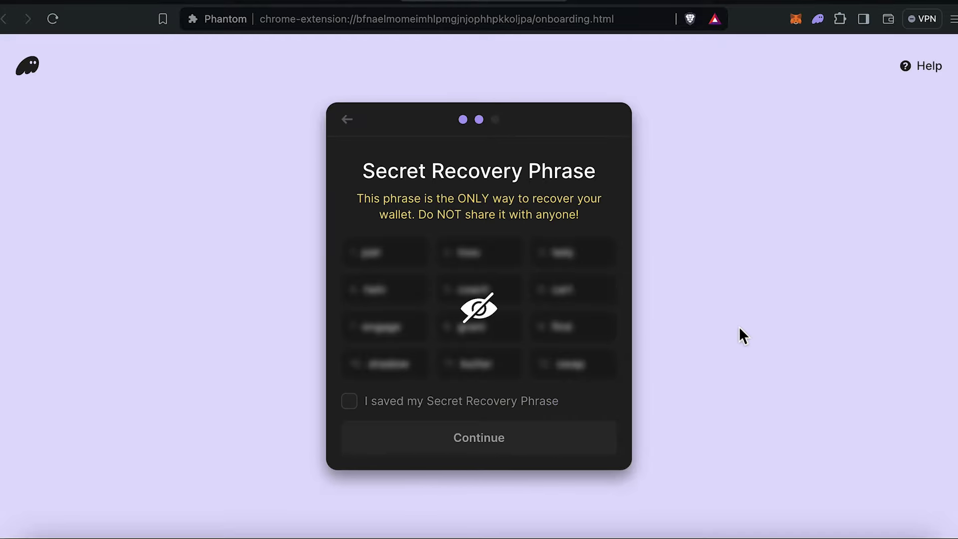
Step: Confirm the Secret Recovery Phrase was saved and continue
mouse_move(496, 325)
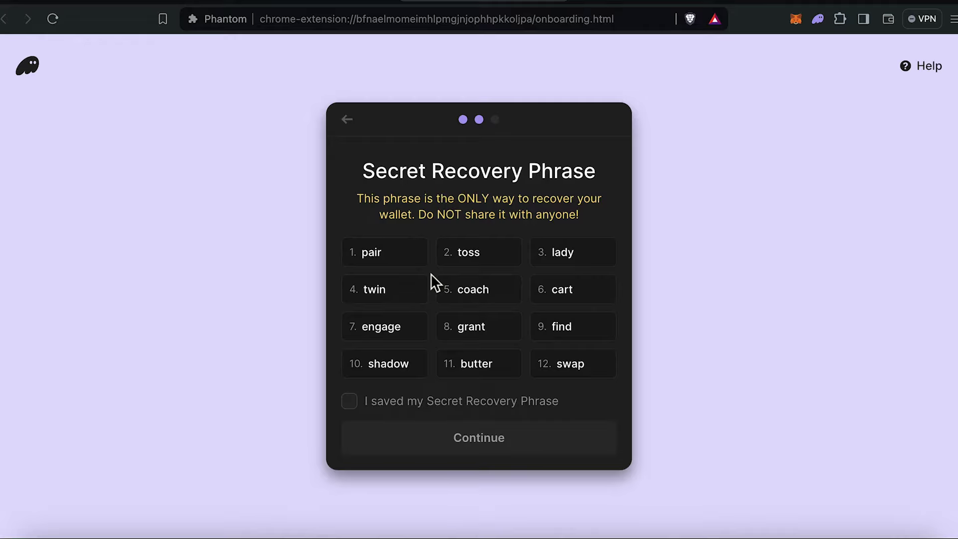
click(456, 402)
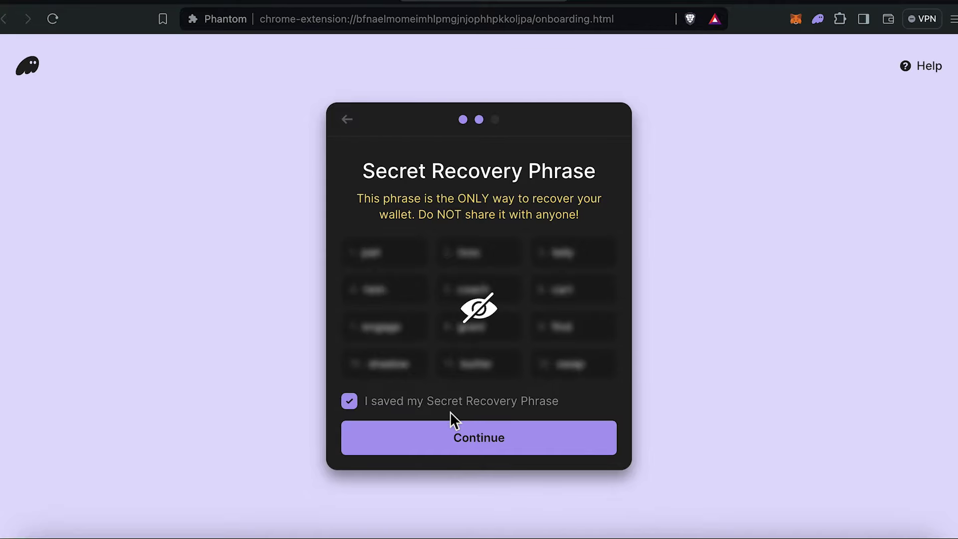
click(462, 447)
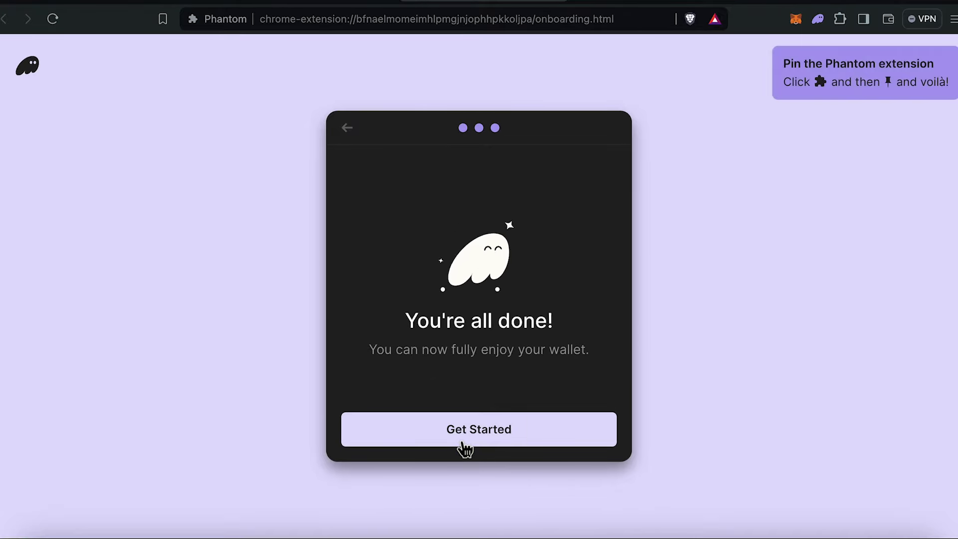
Step: Finish onboarding, open Phantom from the toolbar, dismiss What's New, and browse Account 1's tokens
click(462, 447)
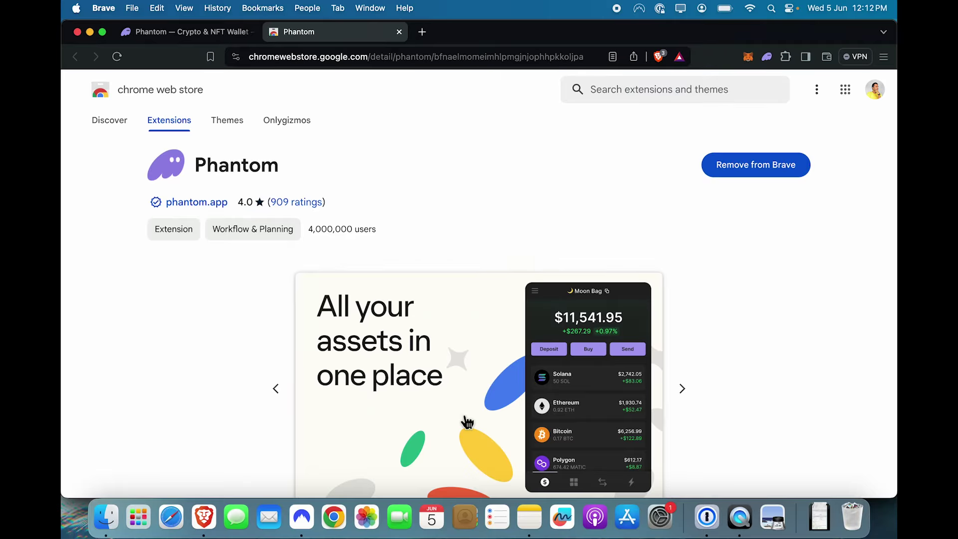
click(767, 62)
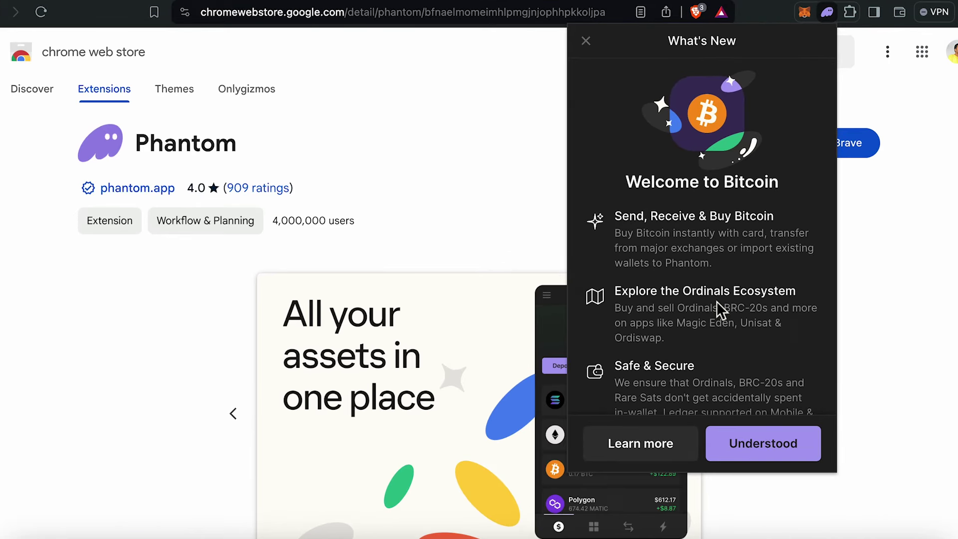
scroll(717, 301, down, 2)
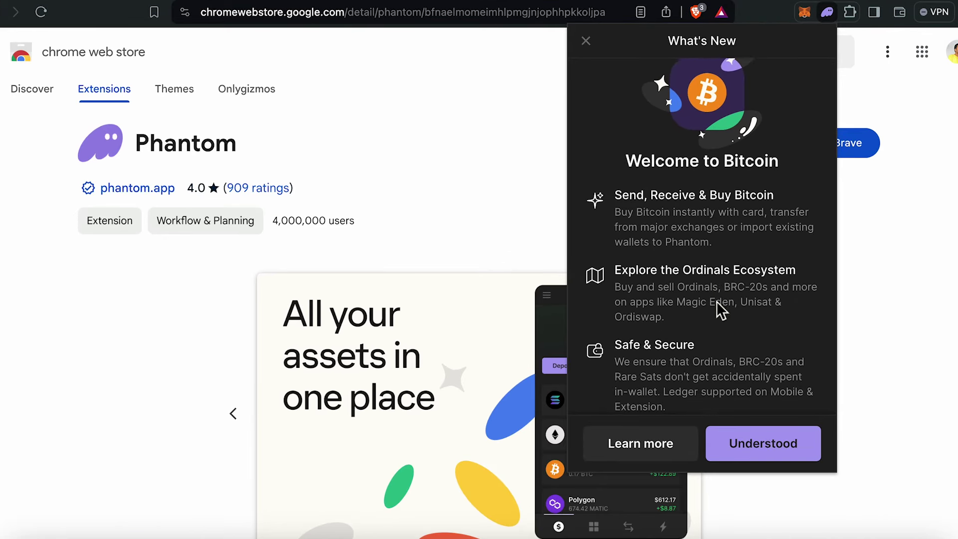
scroll(716, 304, up, 2)
click(760, 441)
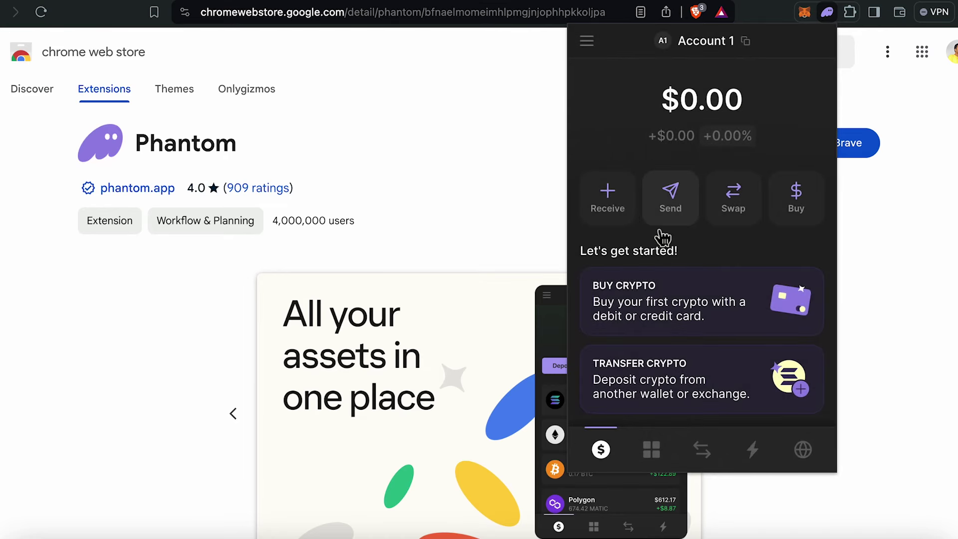
scroll(663, 246, down, 6)
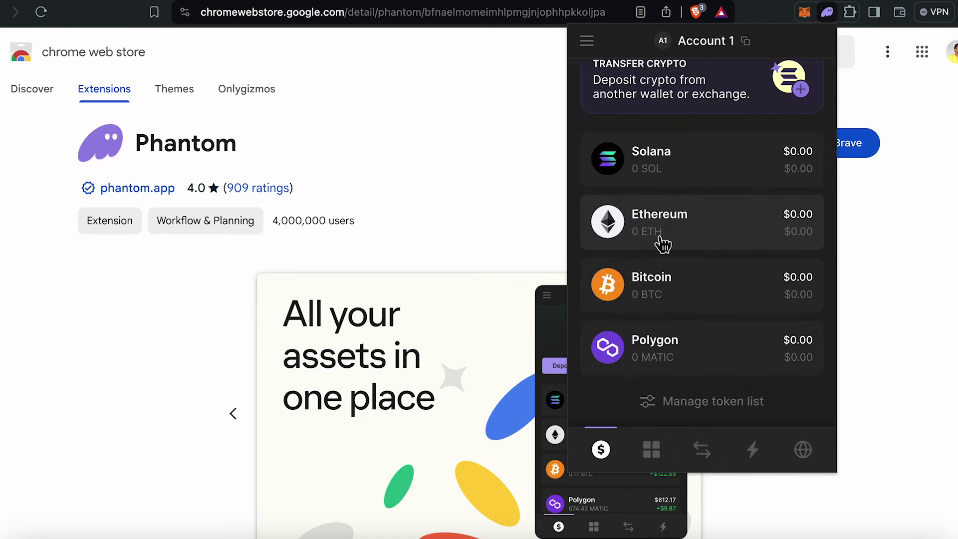
scroll(656, 400, up, 6)
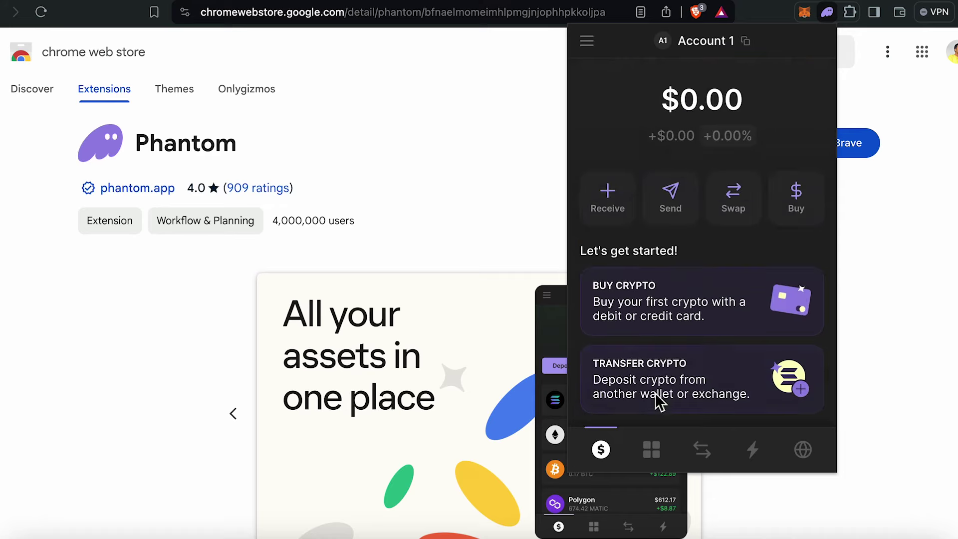
scroll(657, 396, down, 4)
Step: Copy the Solana receive address from Phantom and paste it into Brave's address bar
click(682, 284)
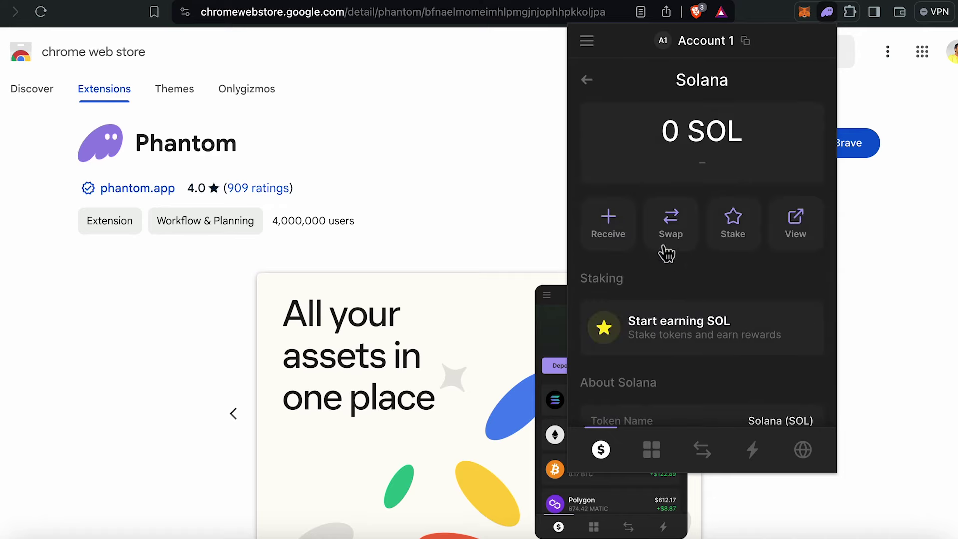
click(619, 230)
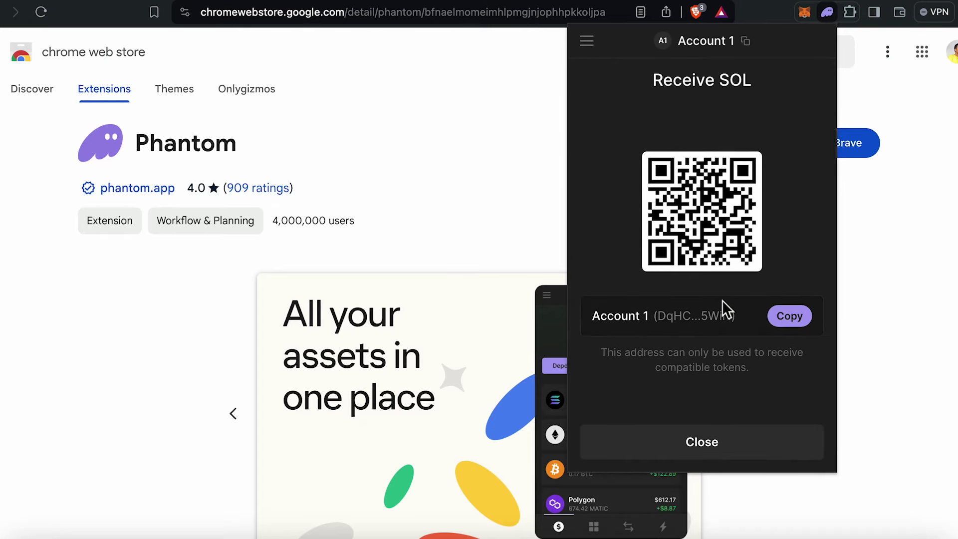
click(789, 319)
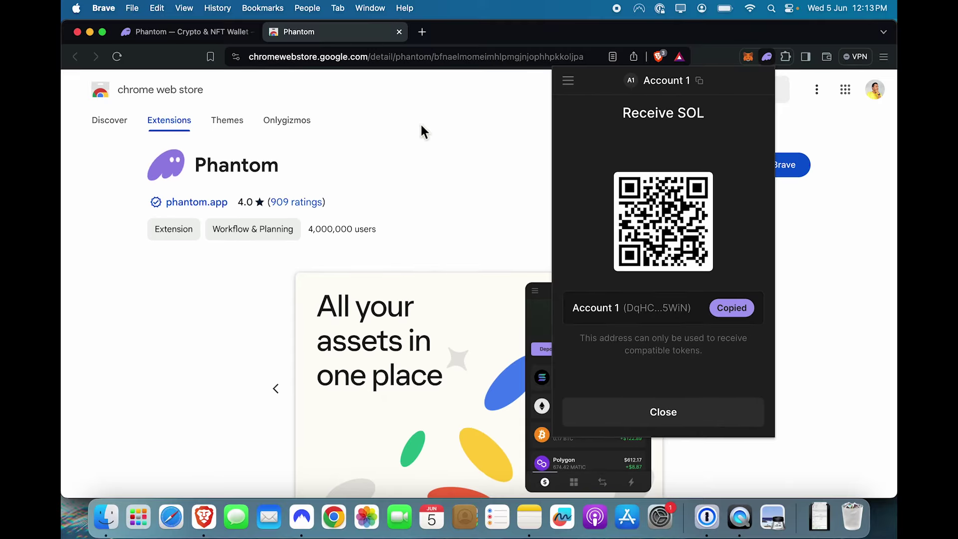
click(470, 58)
key(super+v)
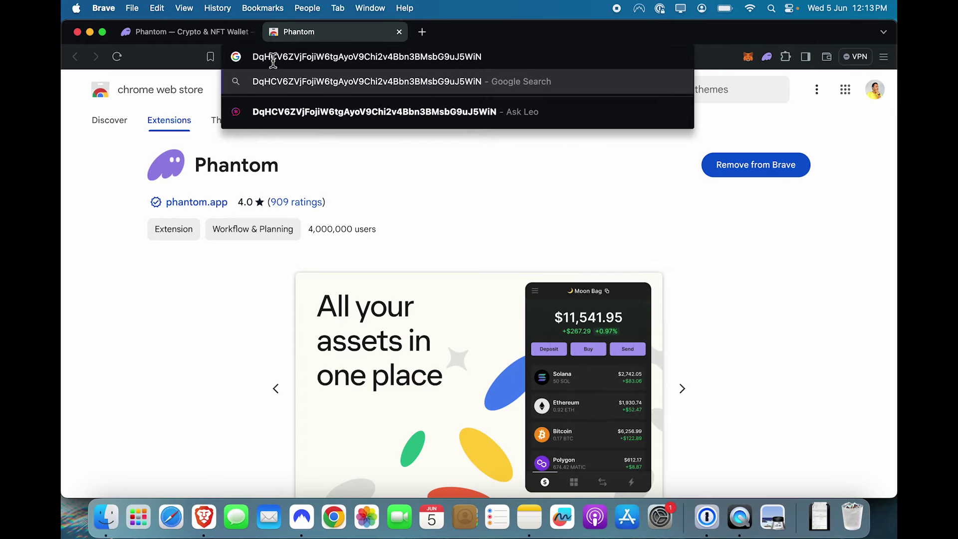
click(798, 256)
Step: Open Phantom, scroll Account 1's home screen, and view then close its Edit Account settings
click(767, 56)
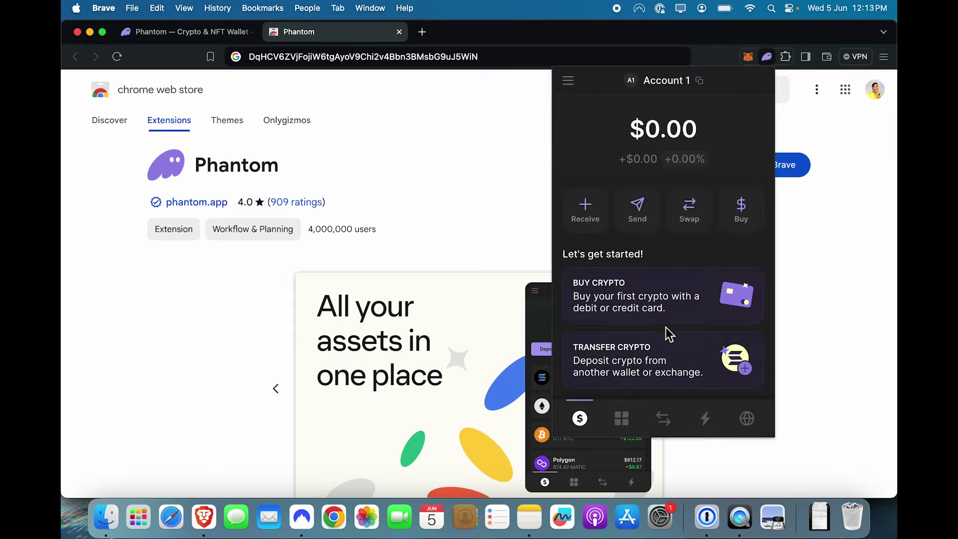
scroll(607, 351, down, 5)
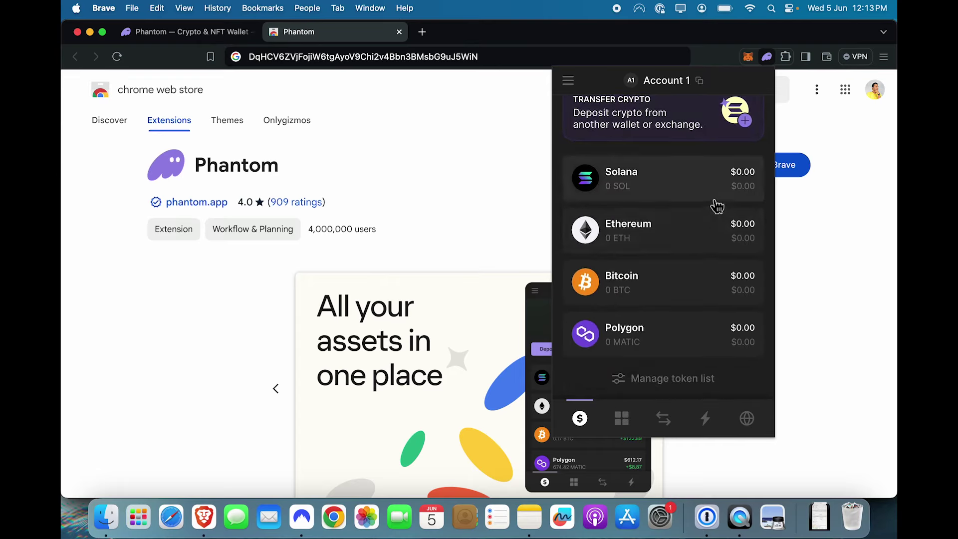
scroll(712, 202, up, 5)
mouse_move(683, 89)
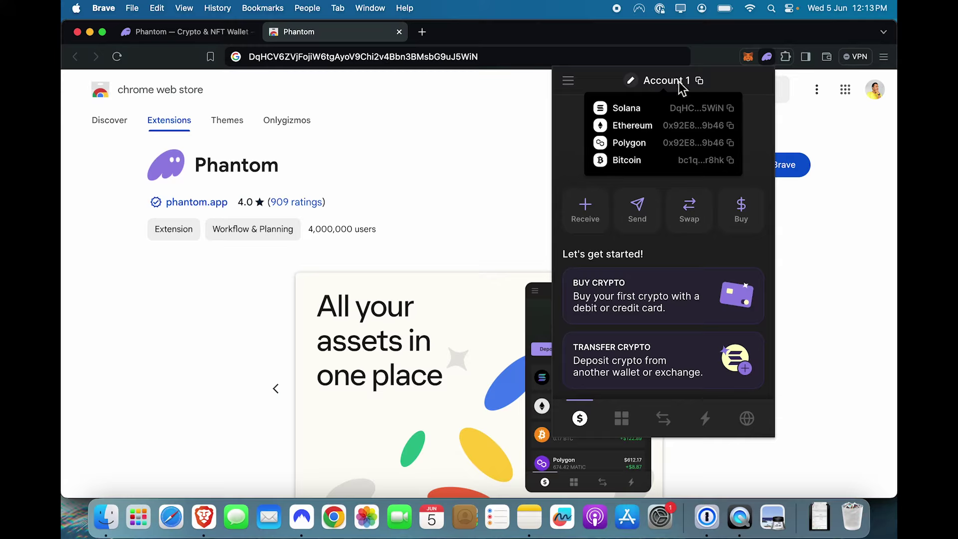
click(632, 82)
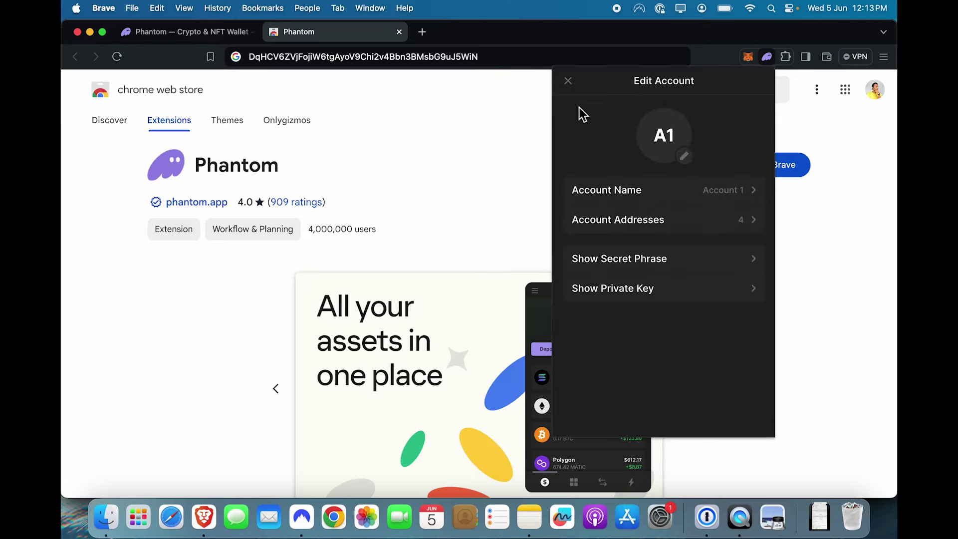
click(568, 81)
Step: Check the wallet's account list, then close and reopen Phantom on Account 1's $0.00 home screen
click(567, 83)
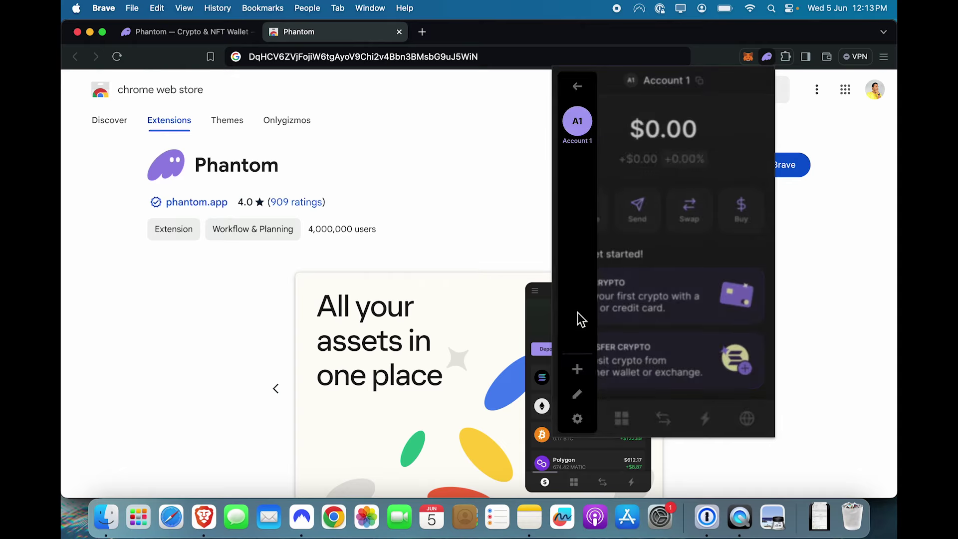
click(680, 186)
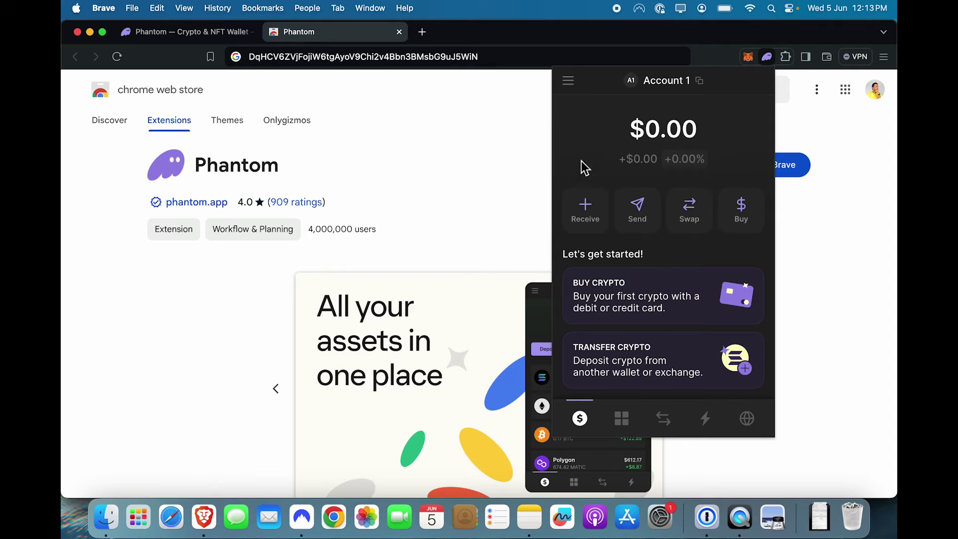
click(498, 171)
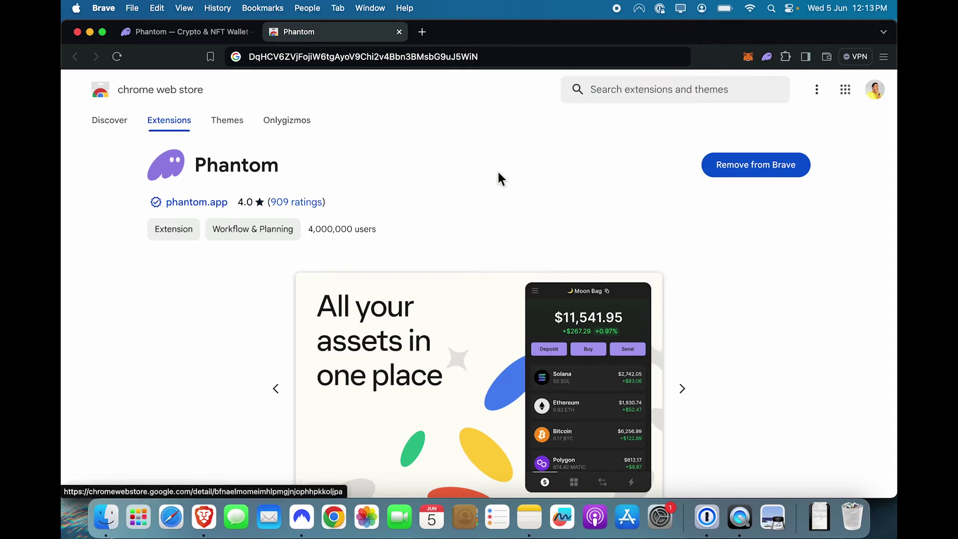
click(770, 58)
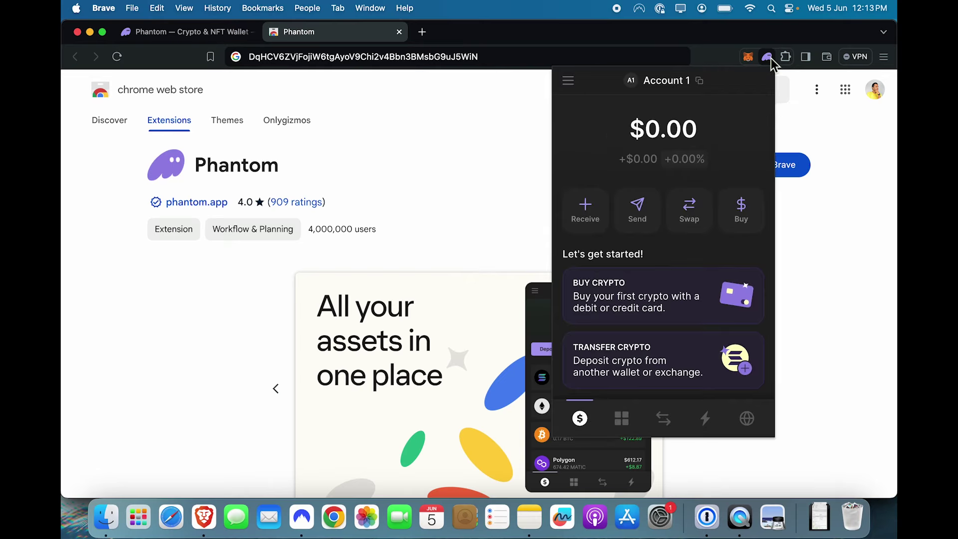